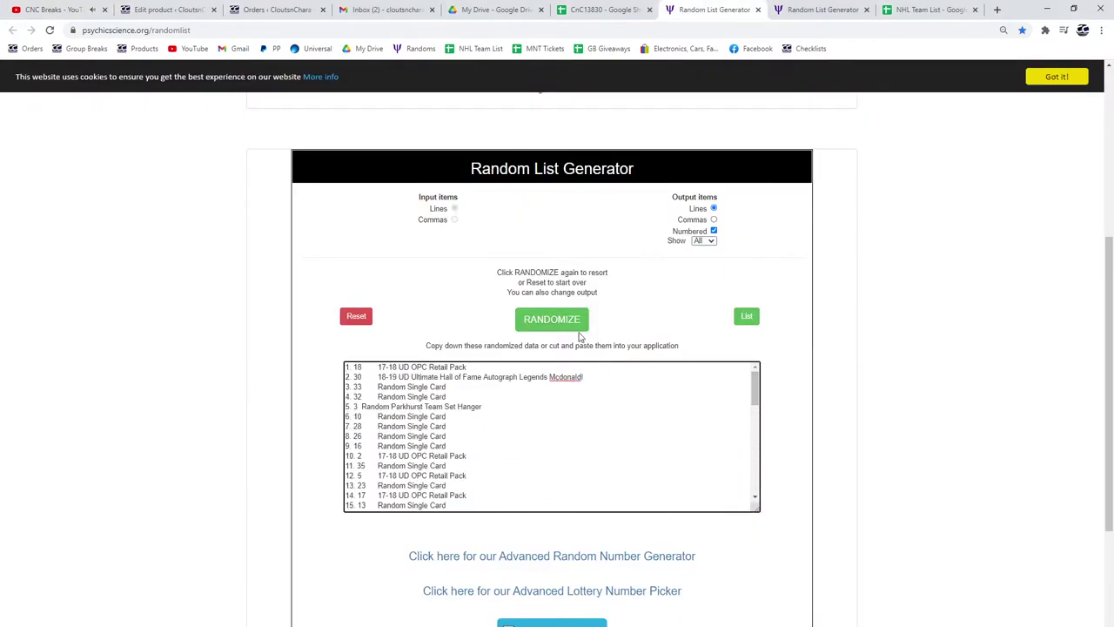
# Reshuffle the card item list three times in Random List Generator
pyautogui.click(570, 324)
pyautogui.click(570, 324)
pyautogui.click(570, 324)
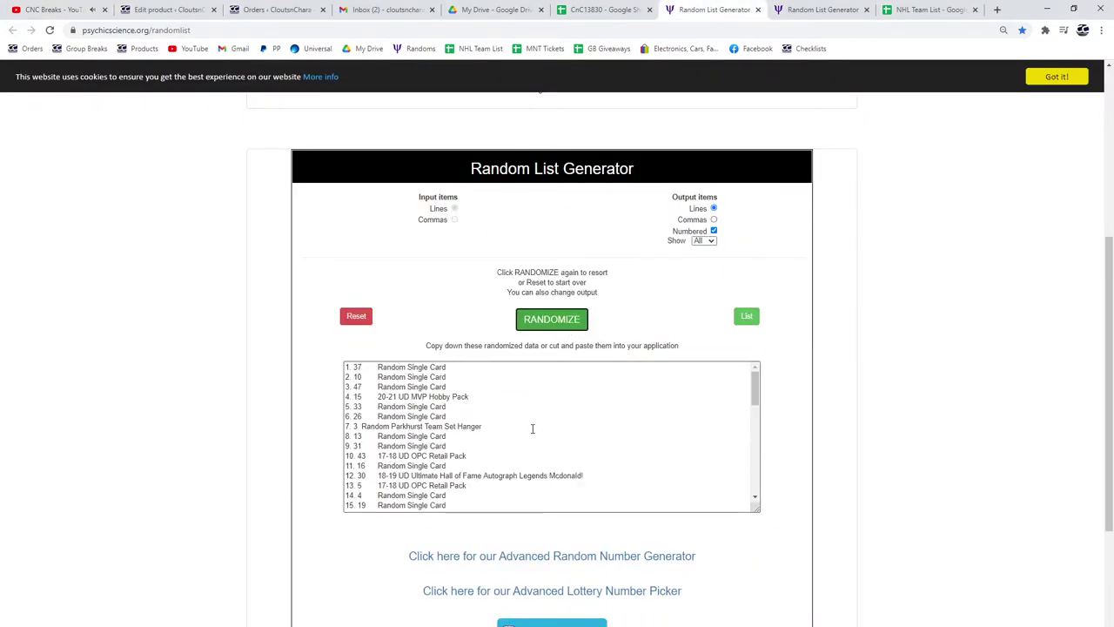
# Select the entire shuffled card list for copying into the CnC13830 spreadsheet
pyautogui.scroll(-10, 532, 428)
pyautogui.doubleClick(492, 460)
pyautogui.hotkey('ctrl', 'a')
pyautogui.hotkey('ctrl', 'c')
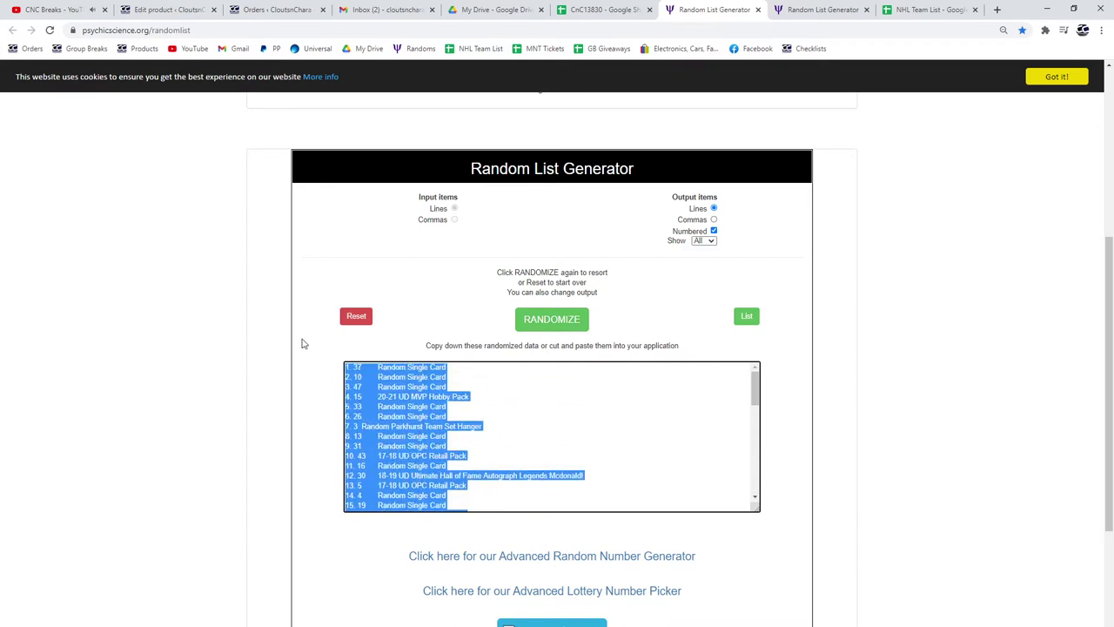
pyautogui.click(607, 10)
# Paste the randomized card list starting at cell D1
pyautogui.click(357, 159)
pyautogui.click(261, 157)
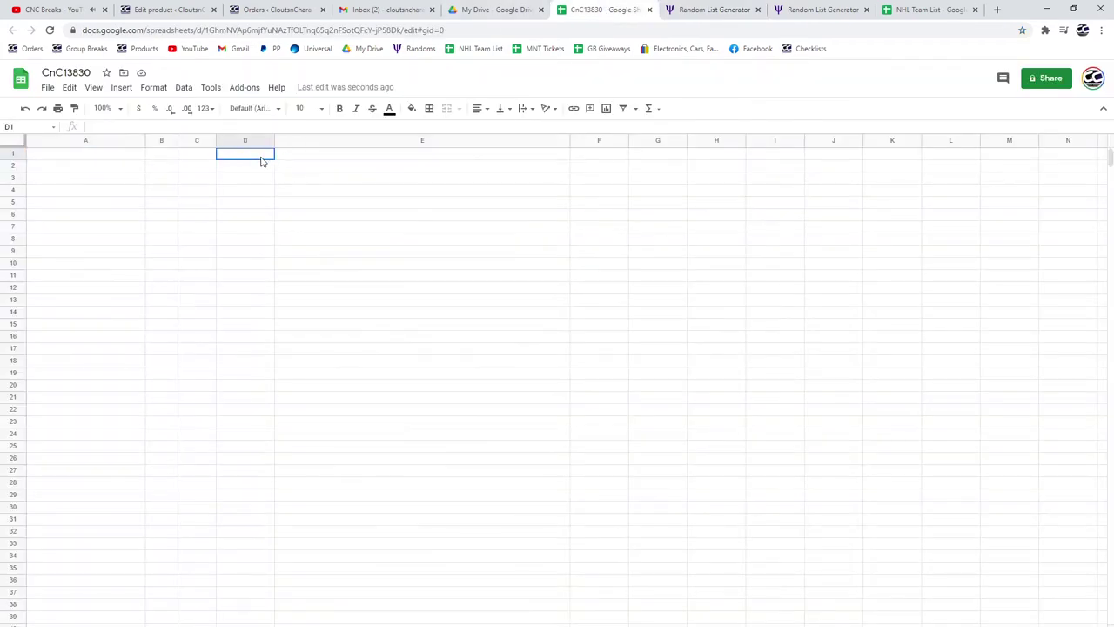
pyautogui.hotkey('ctrl', 'v')
# Delete empty column C and narrow the number and card item columns
pyautogui.rightClick(198, 139)
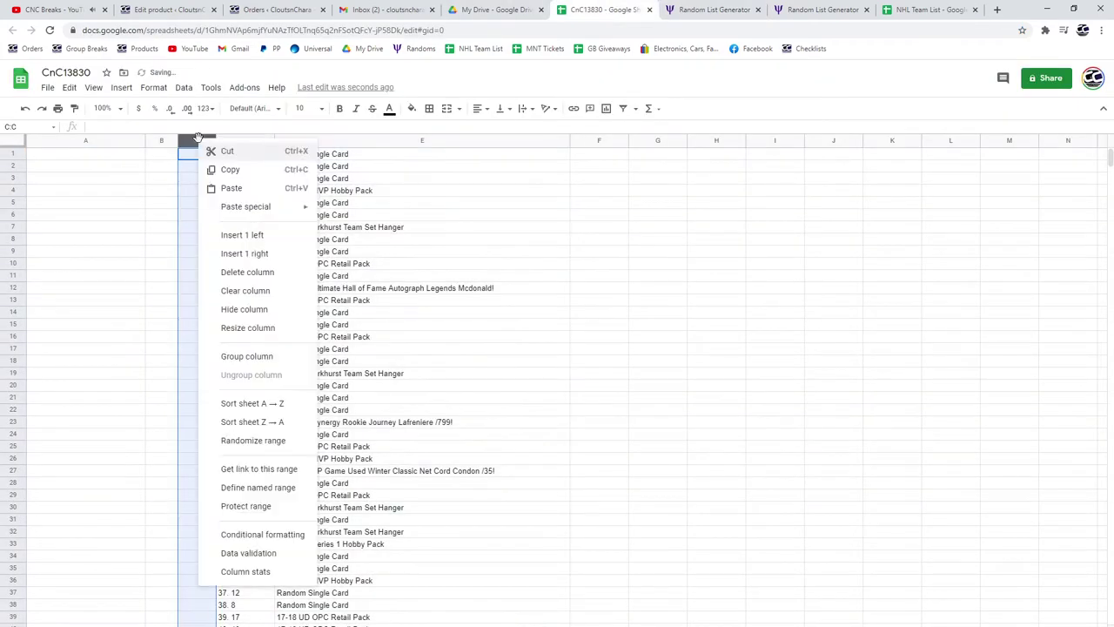
pyautogui.click(252, 273)
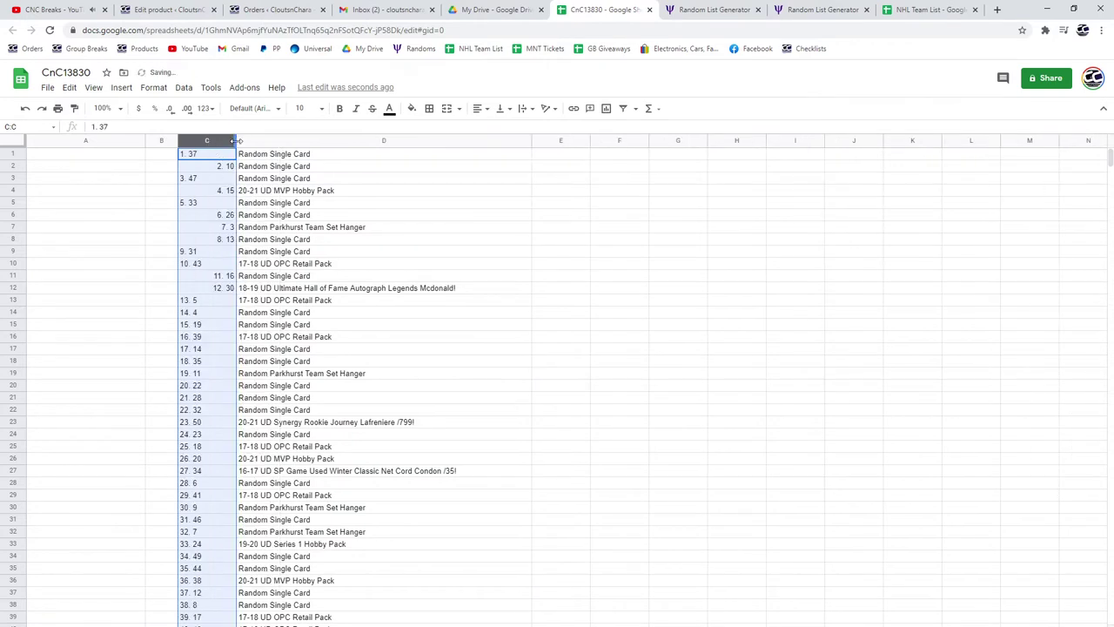
pyautogui.moveTo(235, 140); pyautogui.dragTo(202, 140)
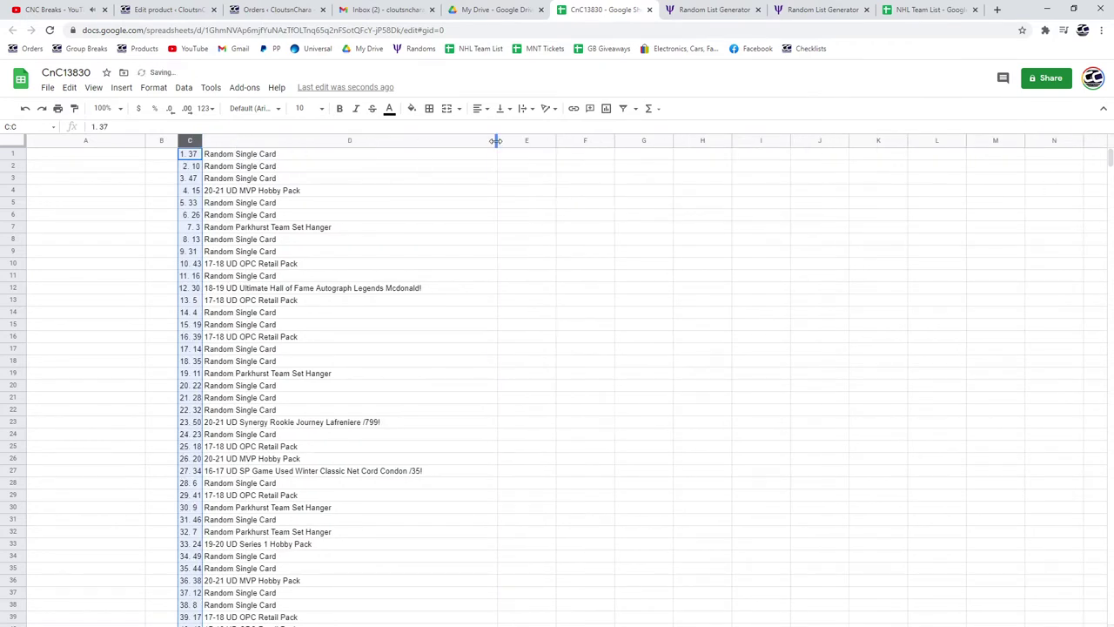
pyautogui.moveTo(495, 140); pyautogui.dragTo(475, 141)
pyautogui.click(547, 201)
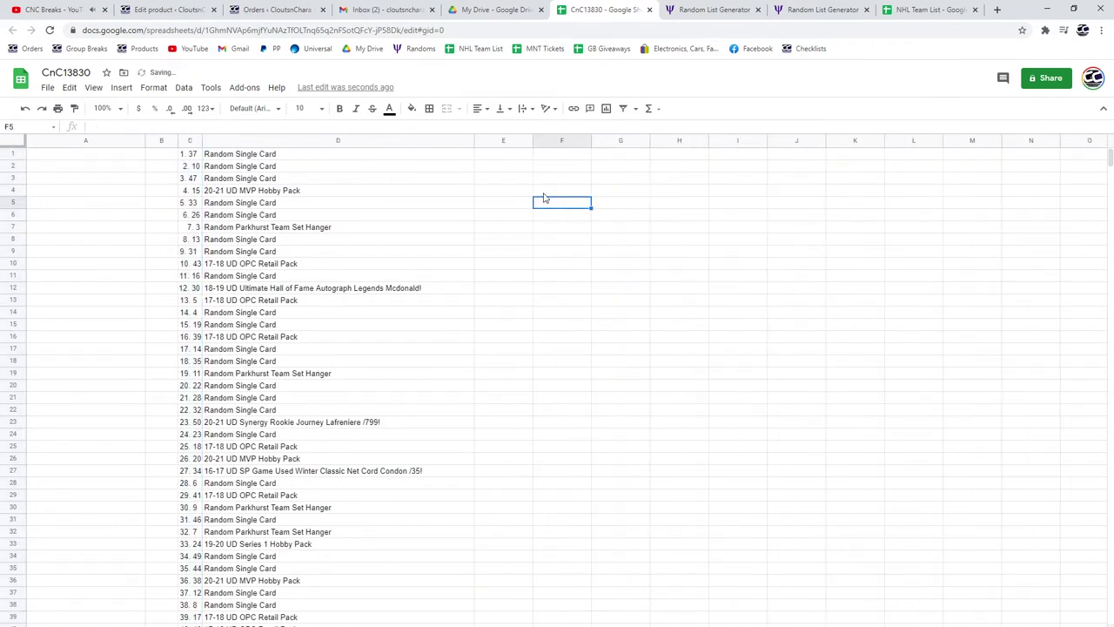
# Reshuffle the buyer names and spots list and select all of it
pyautogui.click(803, 8)
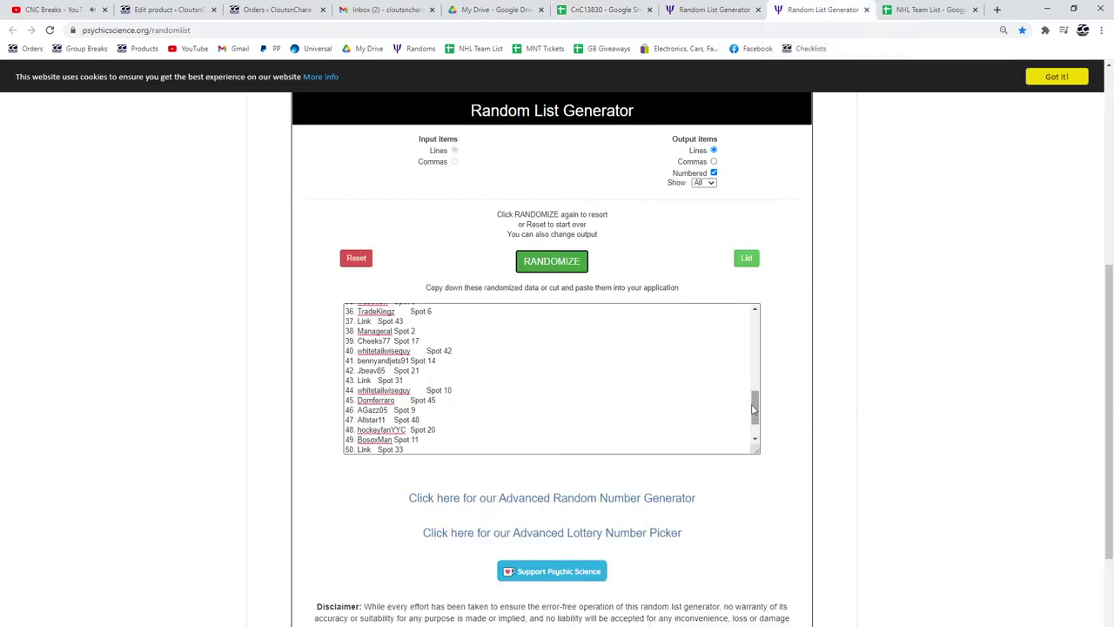
pyautogui.moveTo(754, 410); pyautogui.dragTo(754, 307)
pyautogui.click(535, 260)
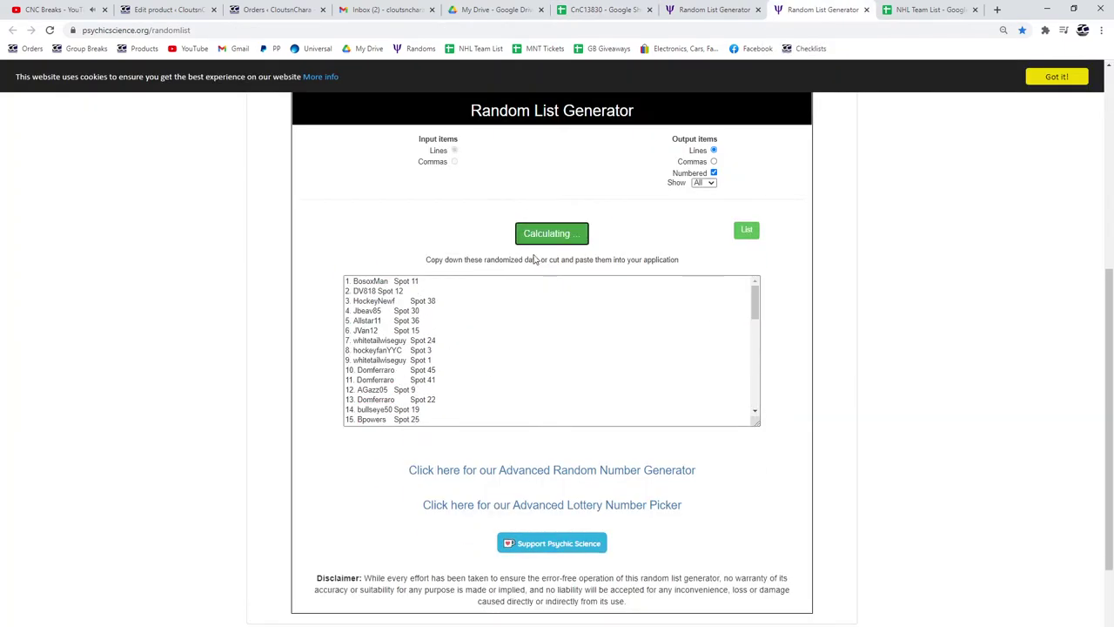
pyautogui.scroll(-5, 442, 392)
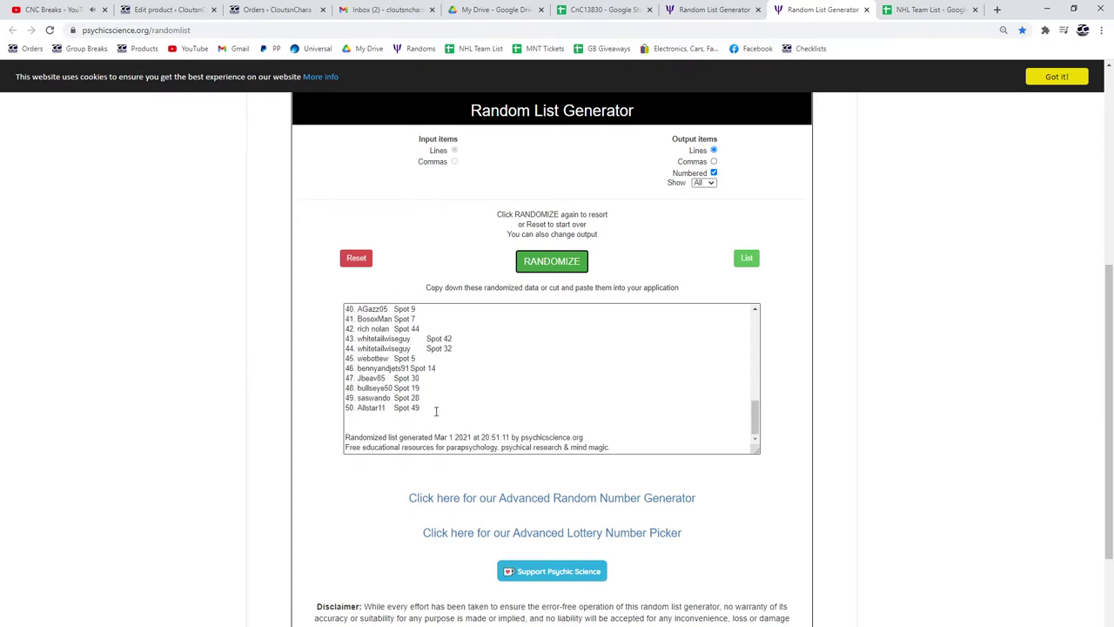
pyautogui.moveTo(436, 411)
pyautogui.mouseDown()
pyautogui.moveTo(356, 378)
pyautogui.moveTo(259, 288)
pyautogui.mouseUp()
pyautogui.hotkey('ctrl', 'c')
# Paste the buyer names and spots into columns A–B starting at A1
pyautogui.click(604, 9)
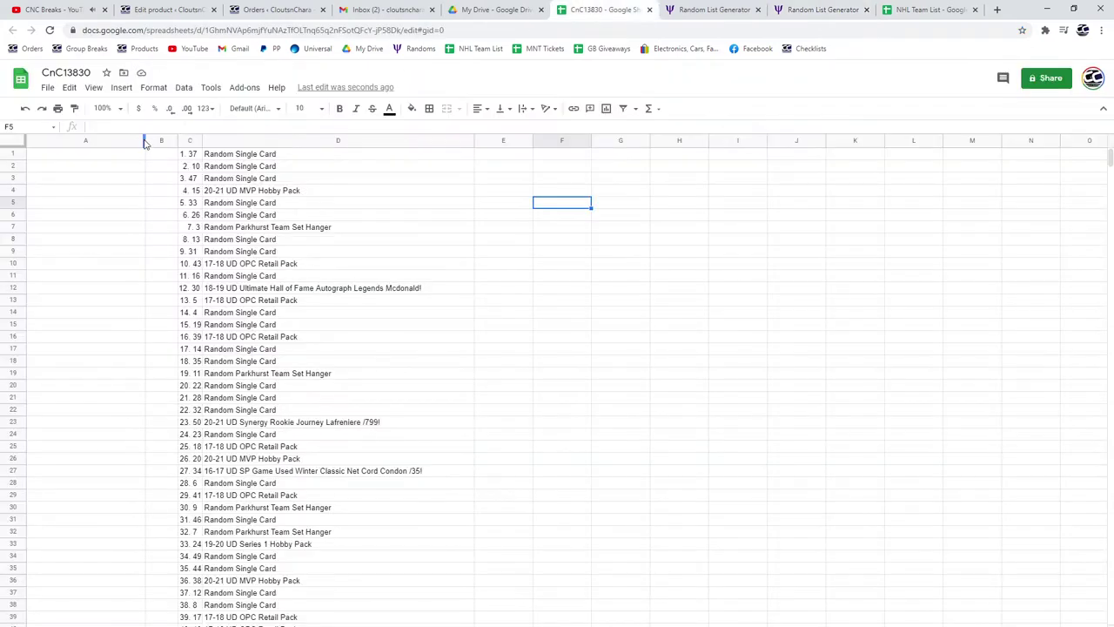
pyautogui.click(117, 153)
pyautogui.hotkey('ctrl', 'v')
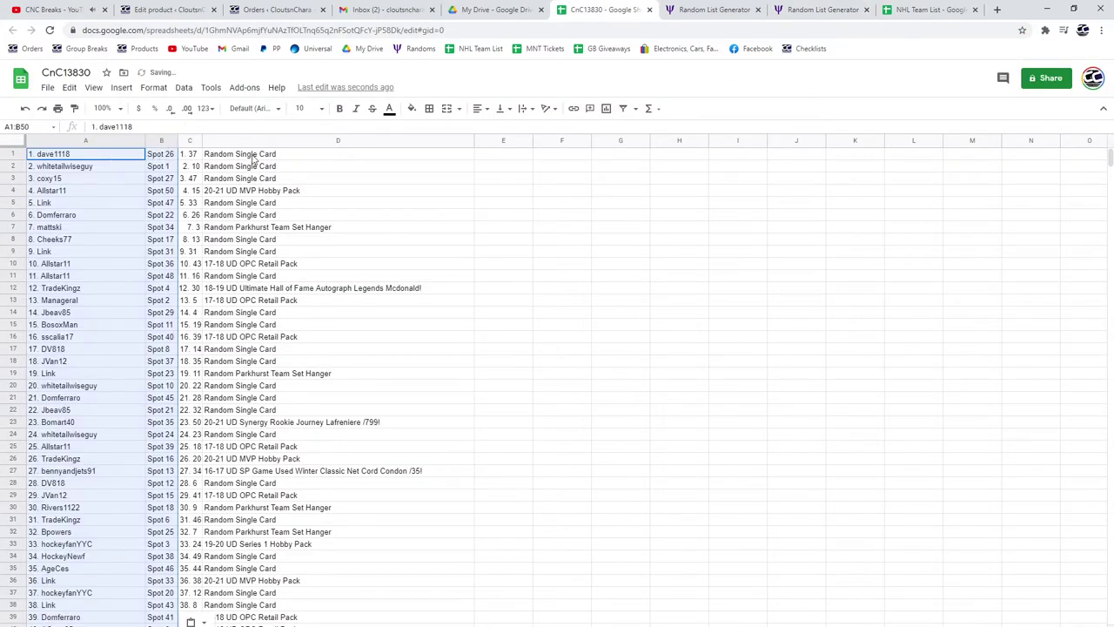
pyautogui.click(254, 157)
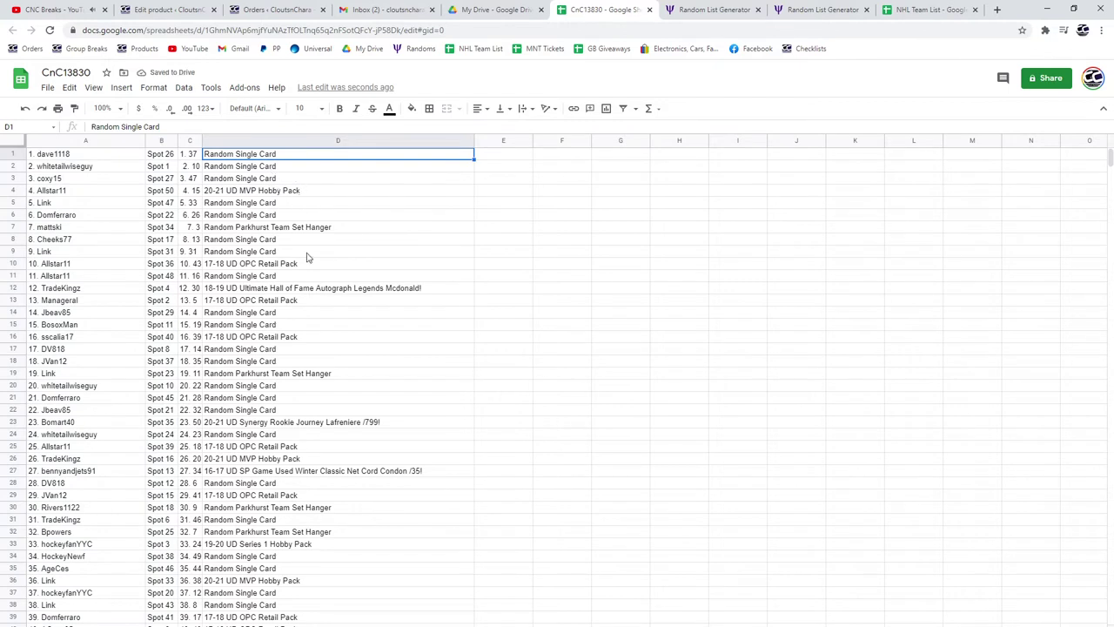
# Bold the big-hit rows 12, 23 and 27 across columns A–D
pyautogui.moveTo(301, 290); pyautogui.dragTo(137, 294)
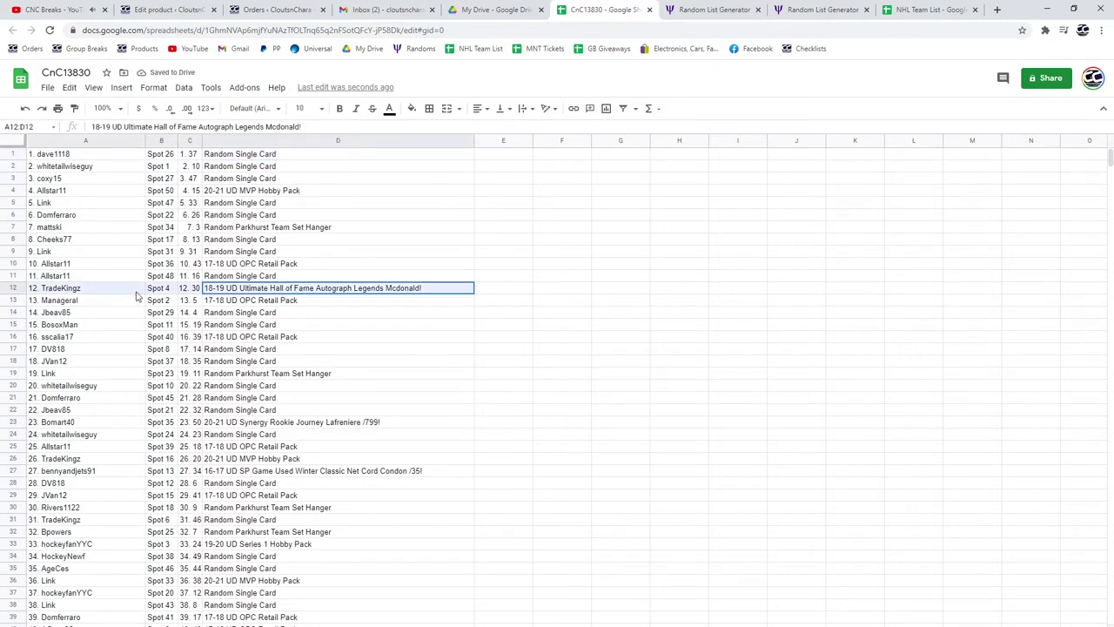
pyautogui.click(340, 108)
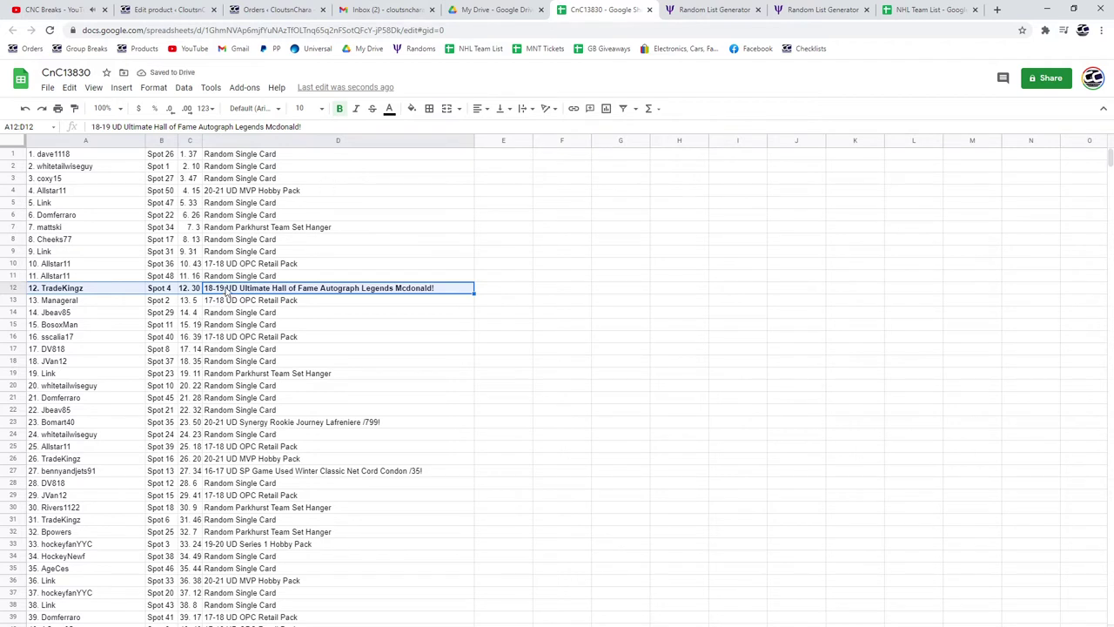
pyautogui.moveTo(271, 424); pyautogui.dragTo(131, 425)
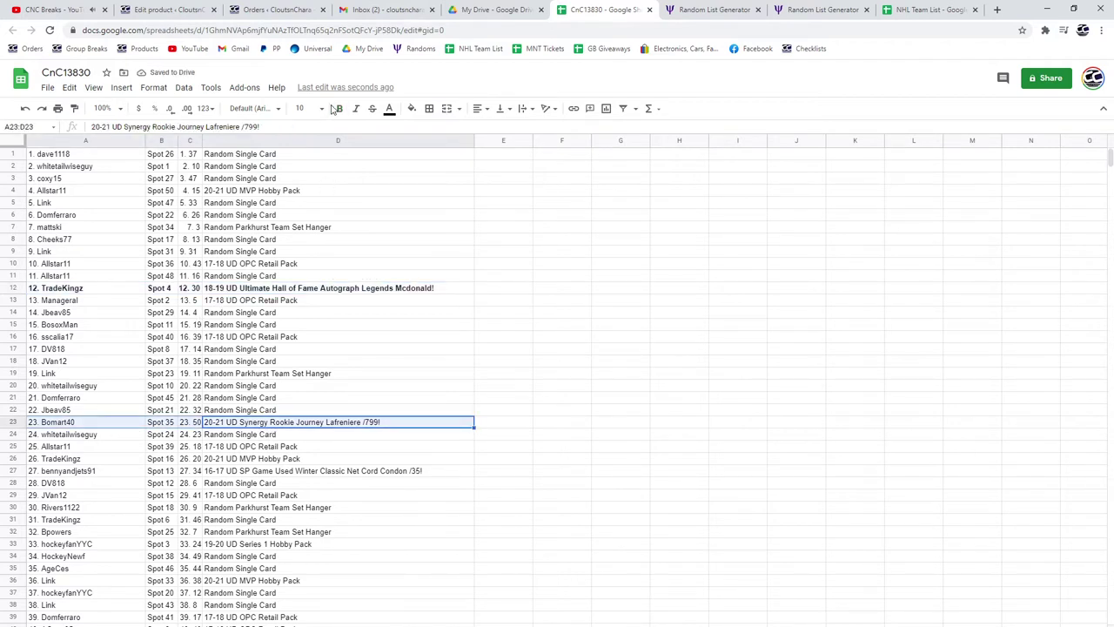
pyautogui.click(337, 108)
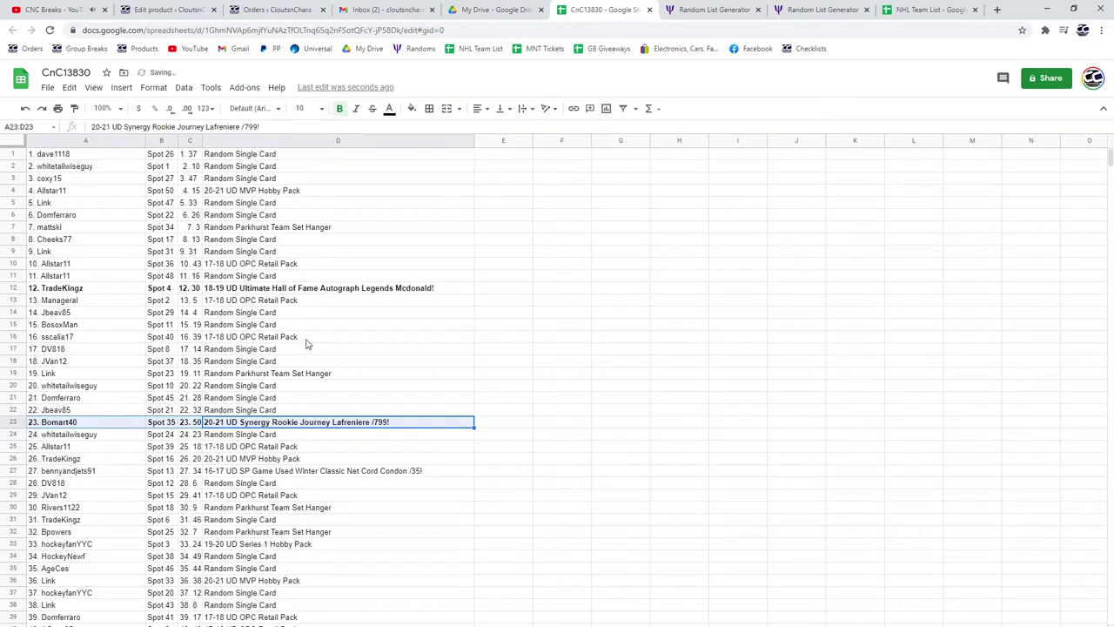
pyautogui.moveTo(302, 471); pyautogui.dragTo(119, 473)
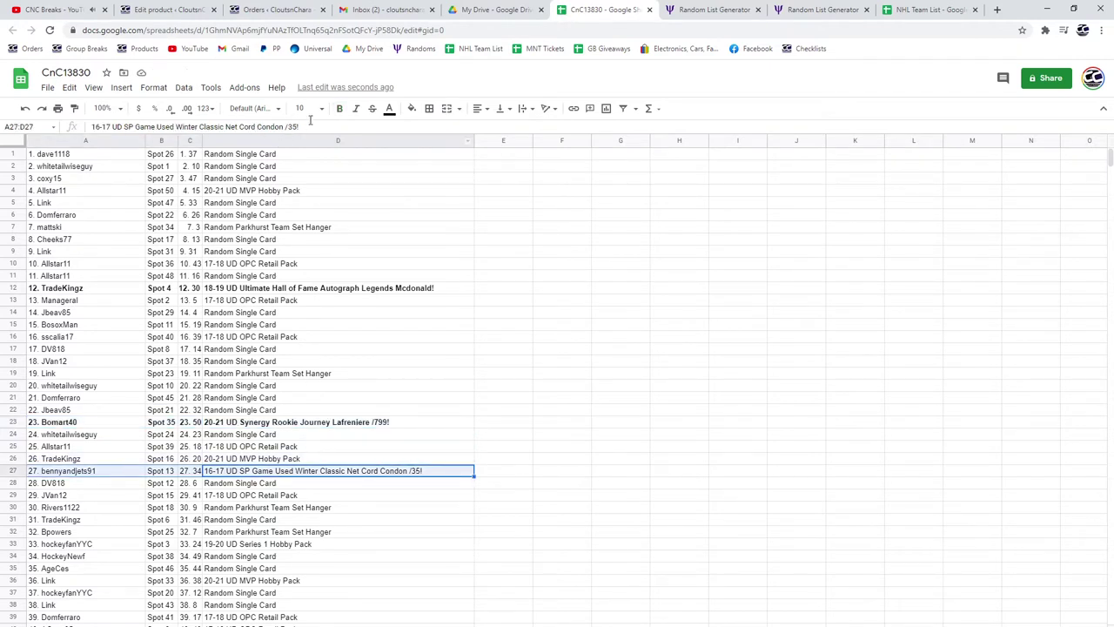
pyautogui.click(340, 108)
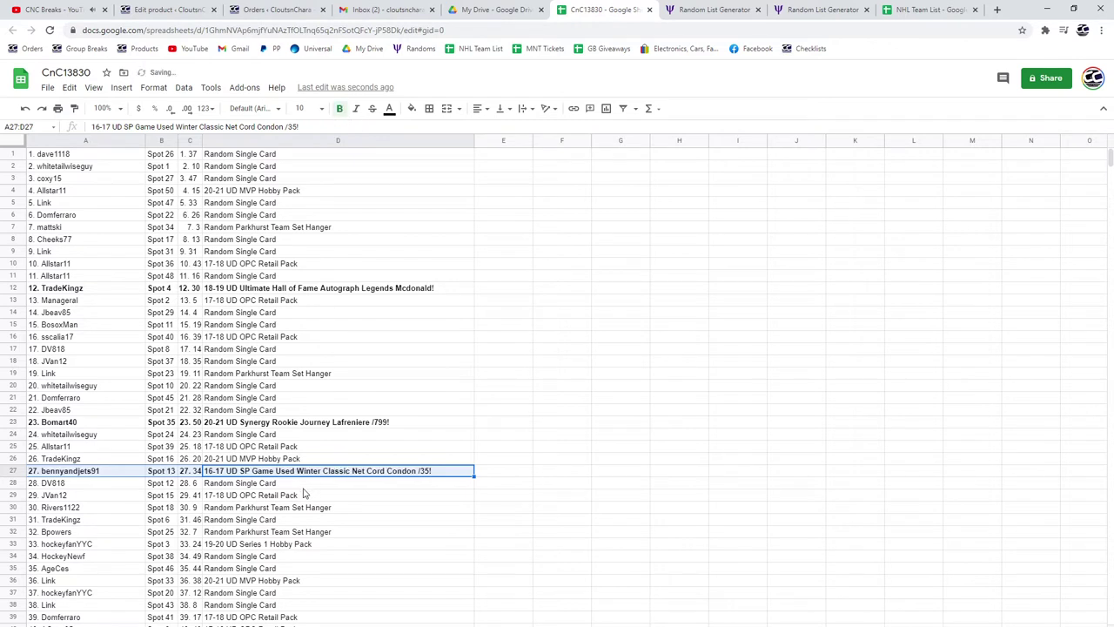
# Bold the big-hit rows 42 and 49 across columns A–D
pyautogui.scroll(-2, 377, 410)
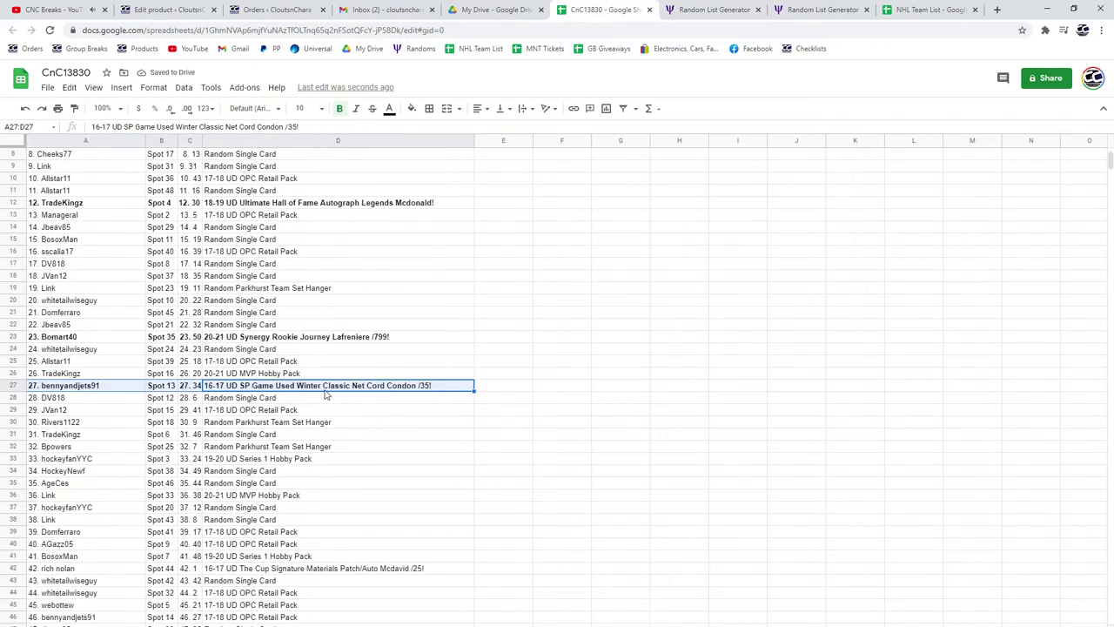
pyautogui.scroll(-2, 349, 435)
pyautogui.moveTo(353, 510); pyautogui.dragTo(126, 512)
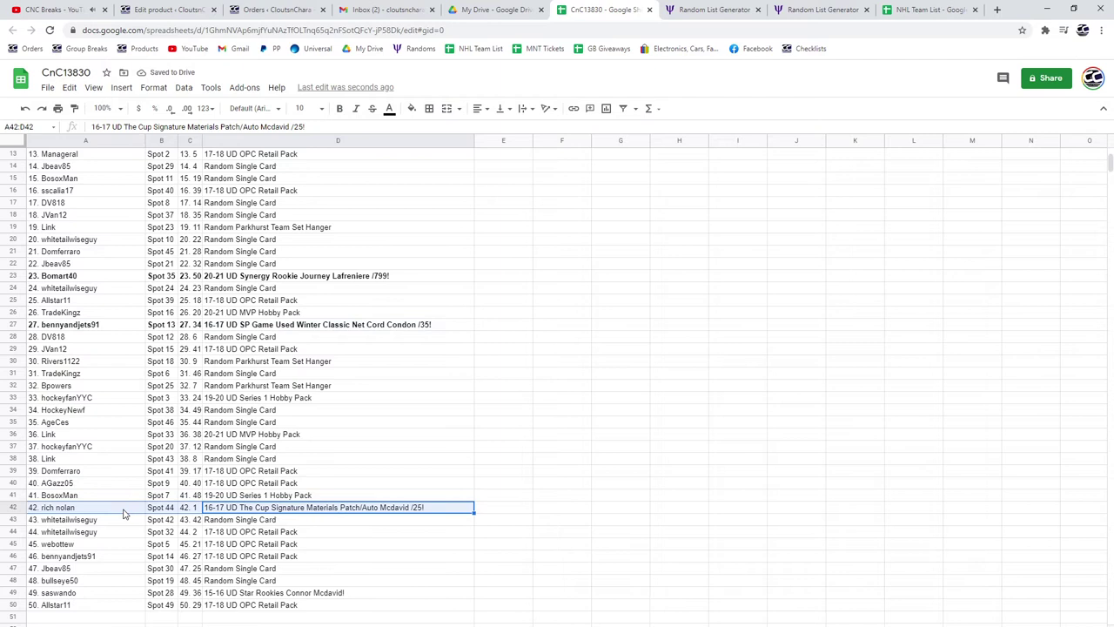
pyautogui.click(338, 109)
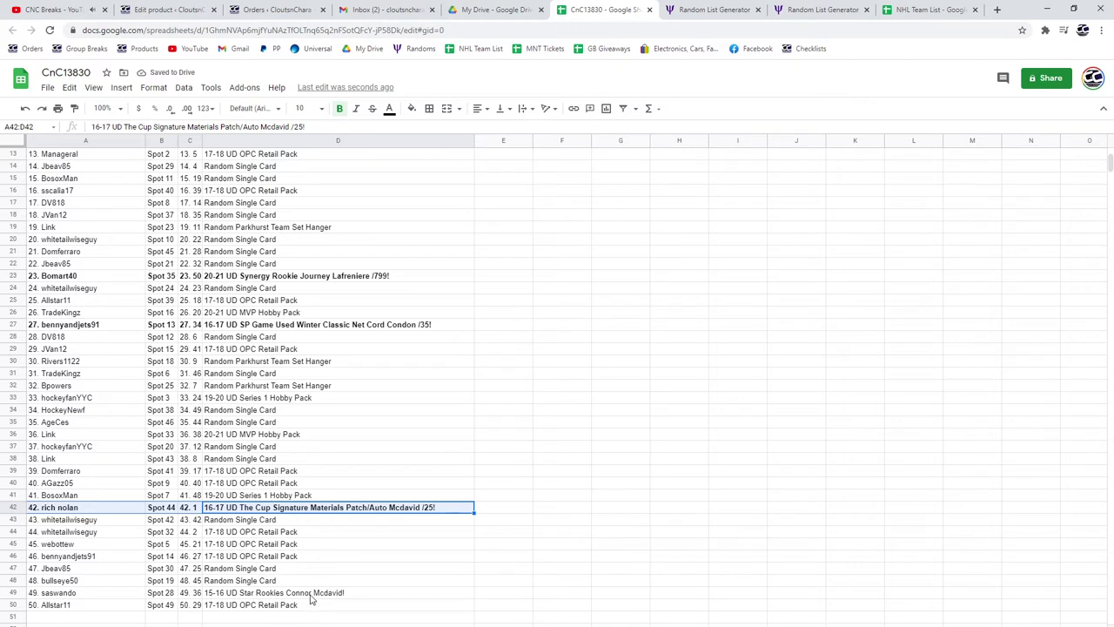
pyautogui.moveTo(301, 598); pyautogui.dragTo(129, 599)
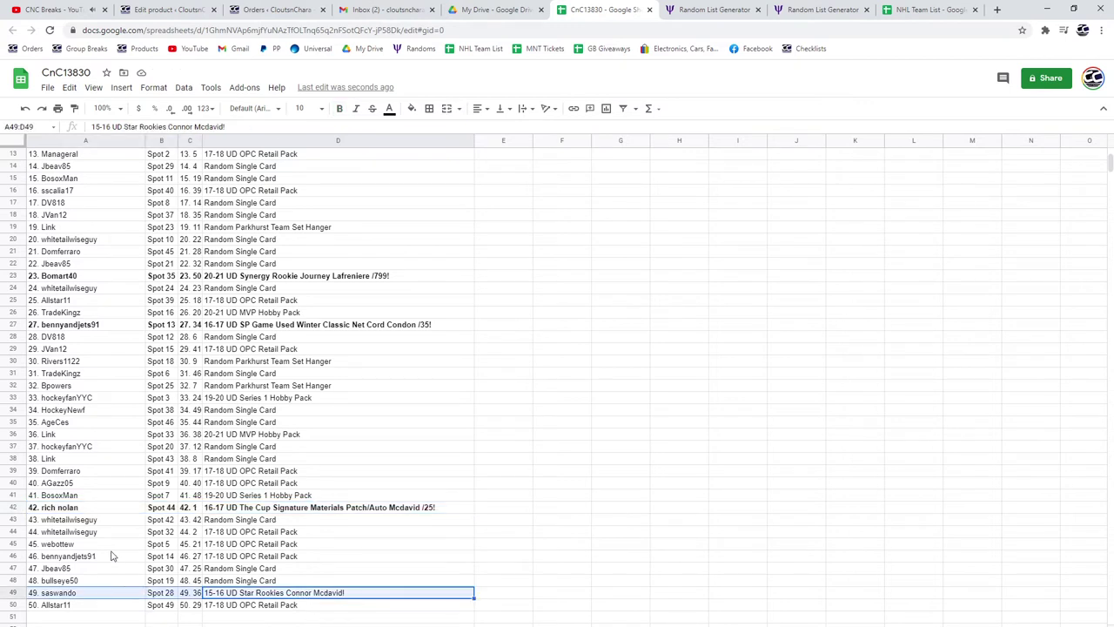
pyautogui.click(340, 111)
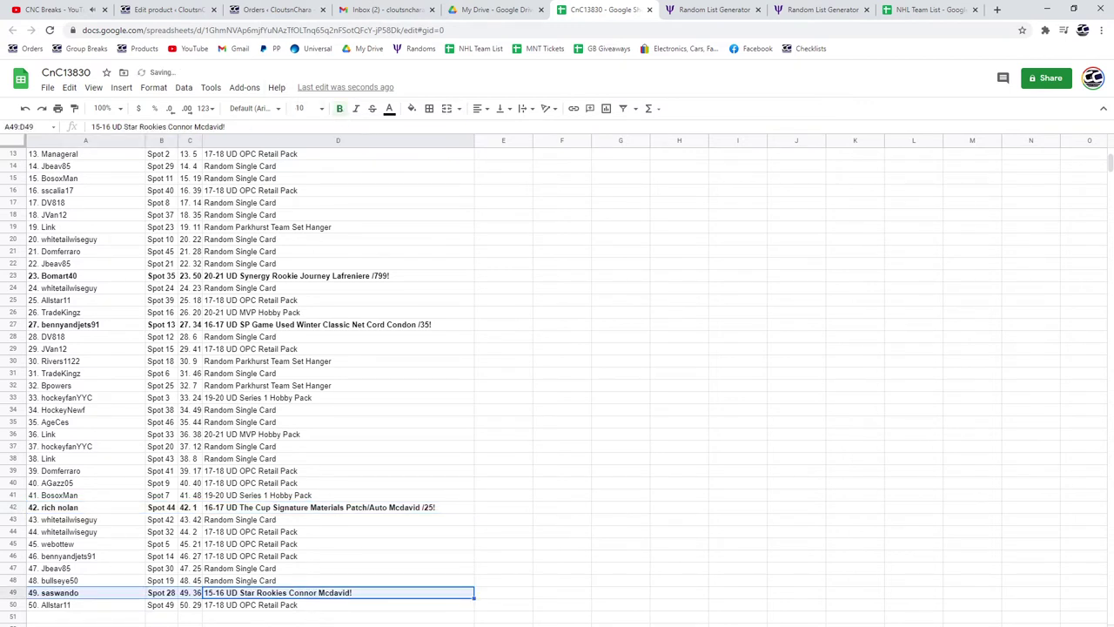
pyautogui.click(170, 609)
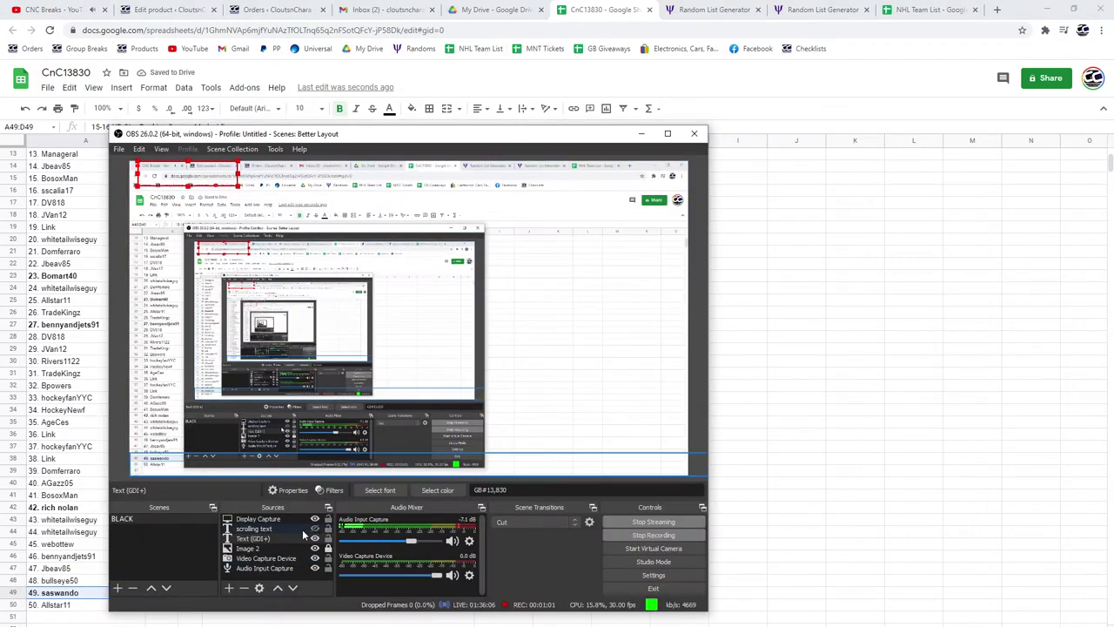